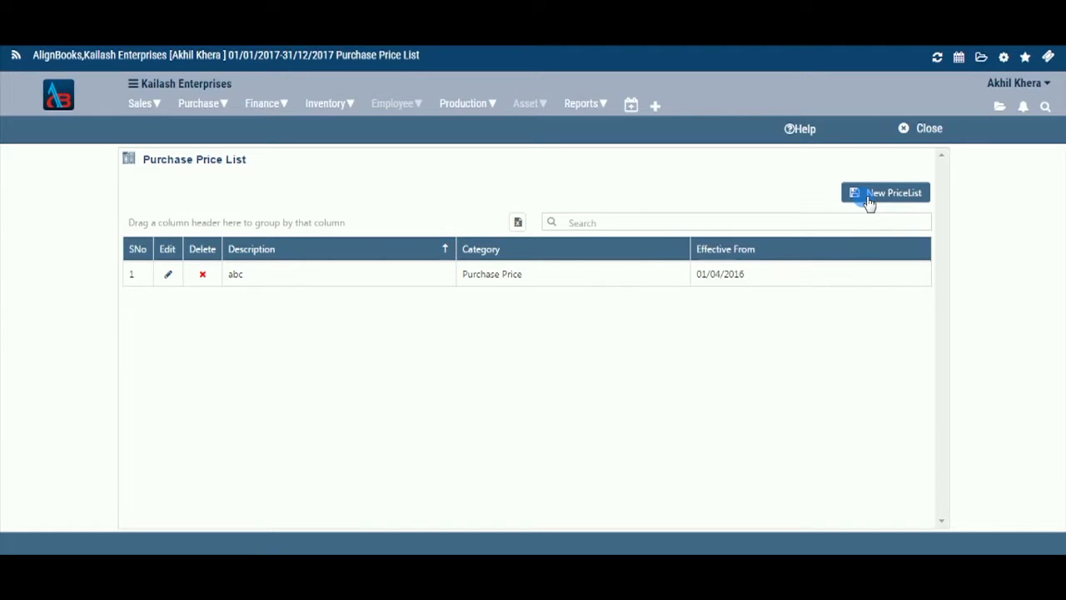
- Start a new purchase price list with the description "3 pin charger" and the price category Purchase Price
click(869, 200)
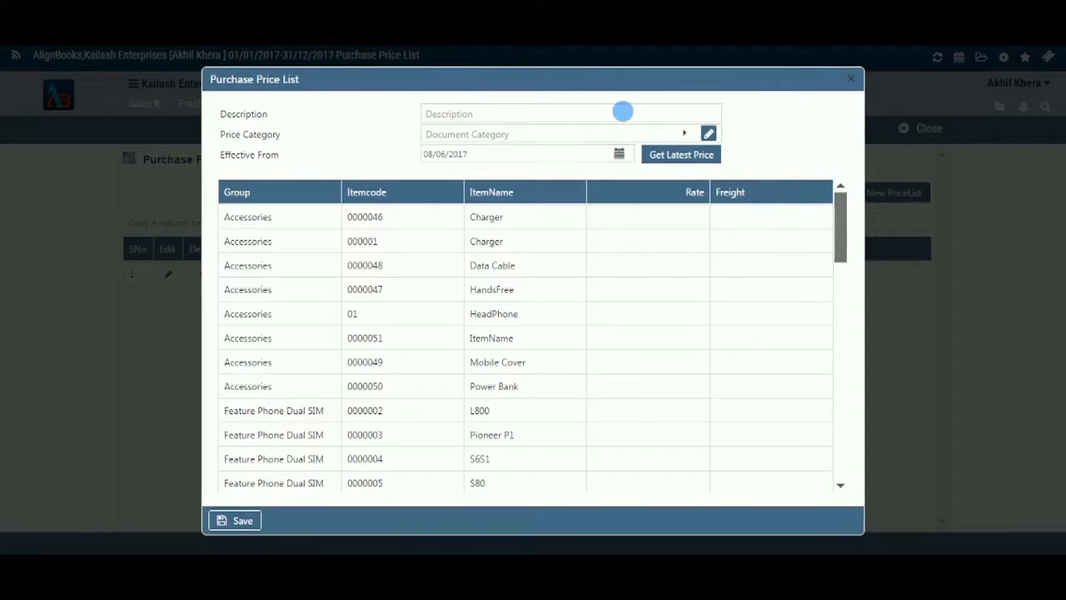
click(626, 116)
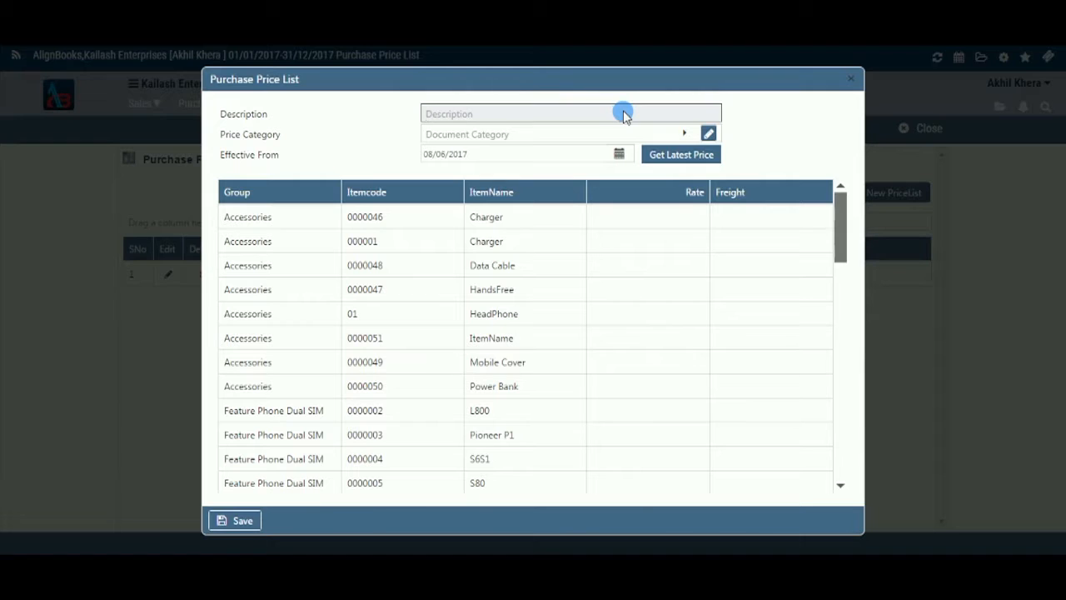
text(3)
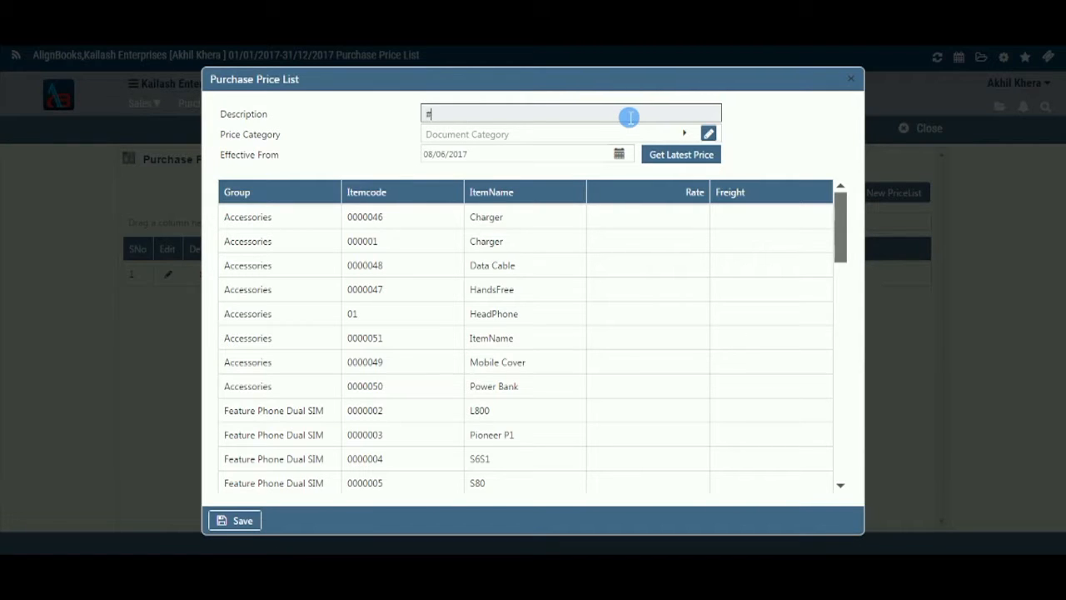
key(BackSpace)
text(3 pin charger)
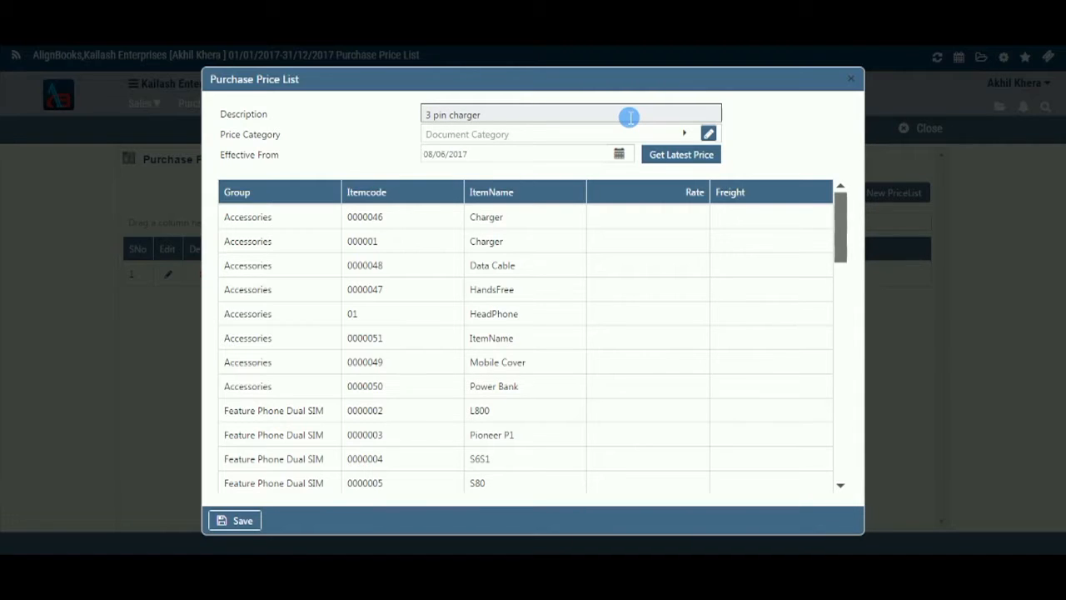
click(685, 131)
click(655, 243)
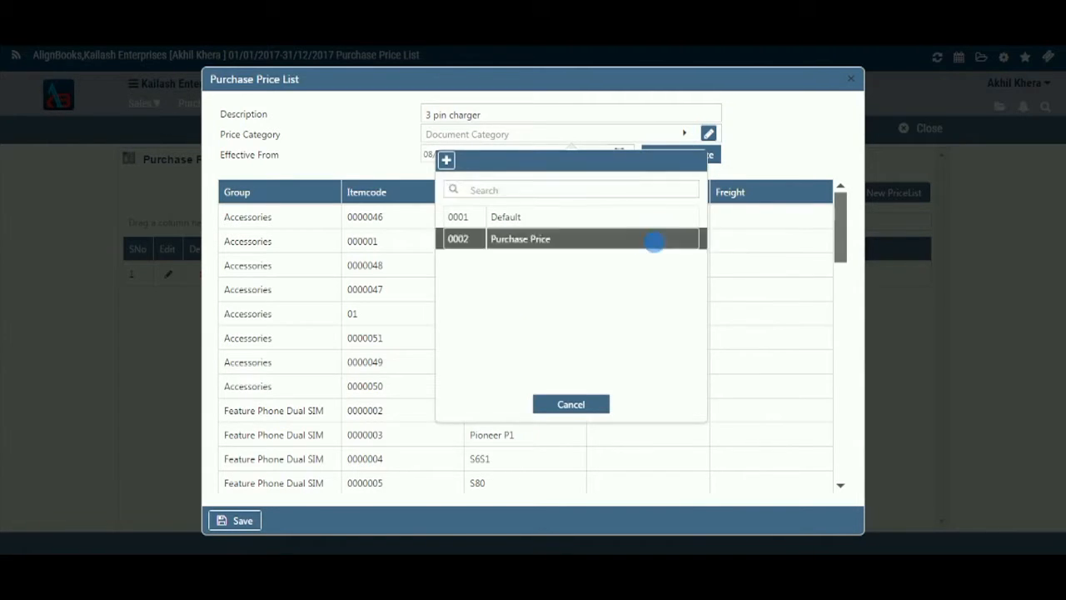
- View the blank form for adding a new document category and leave it without saving
click(686, 134)
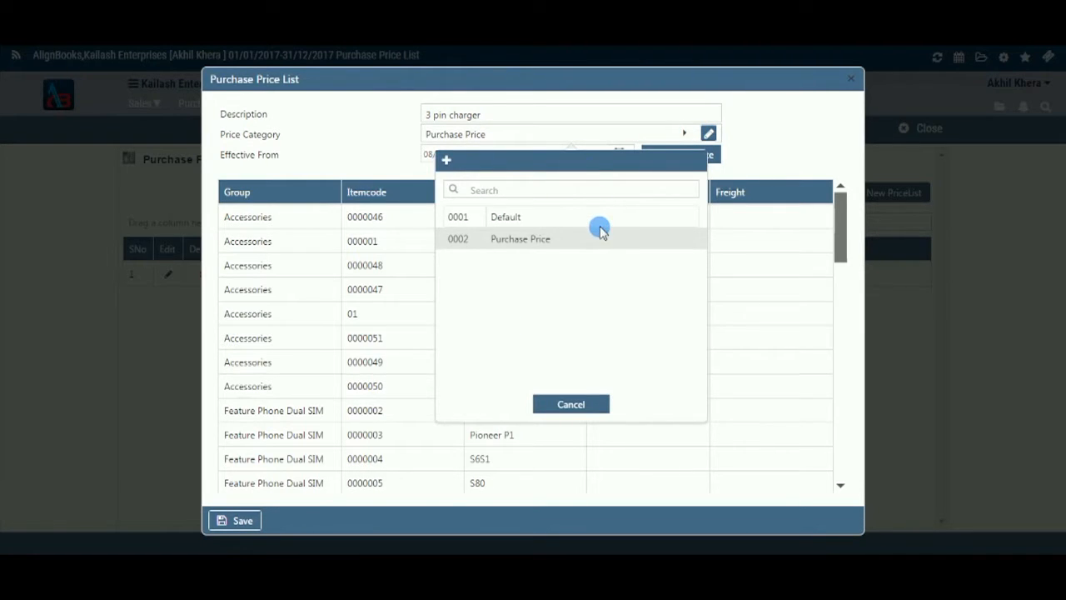
key(Return)
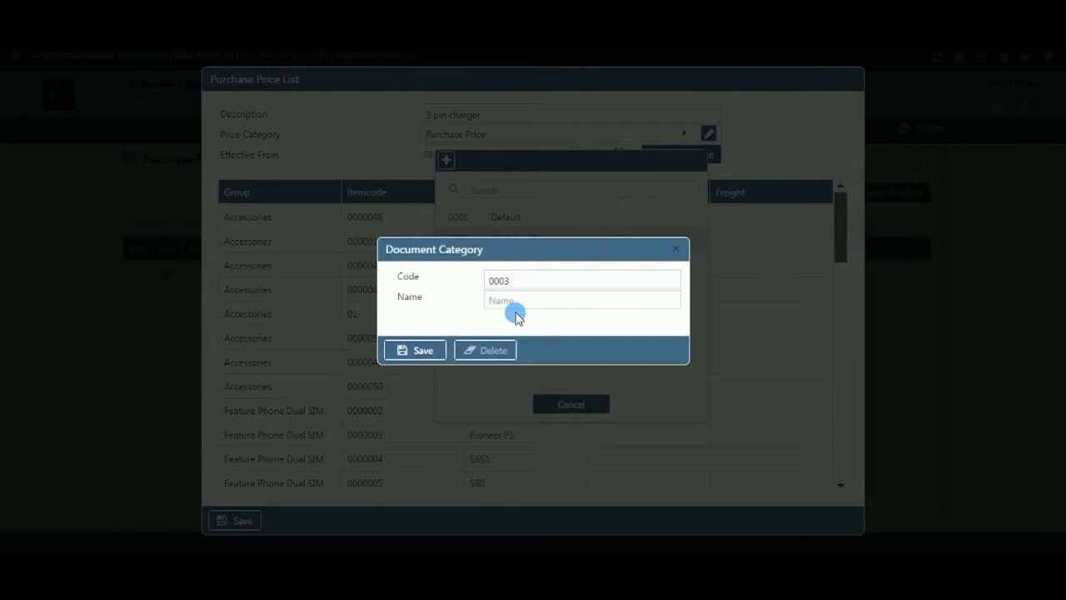
click(515, 309)
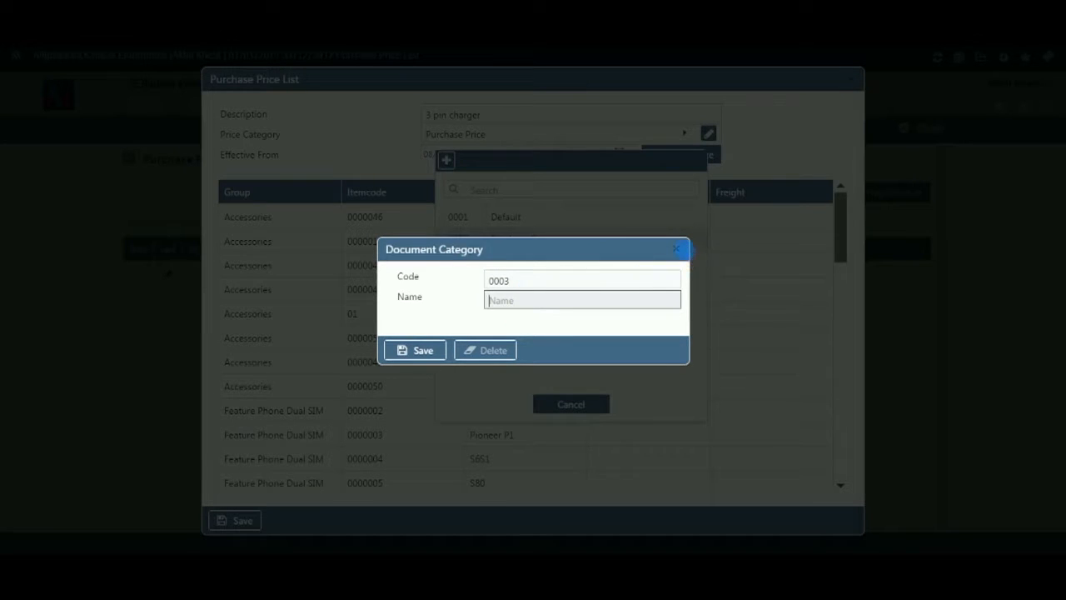
click(675, 248)
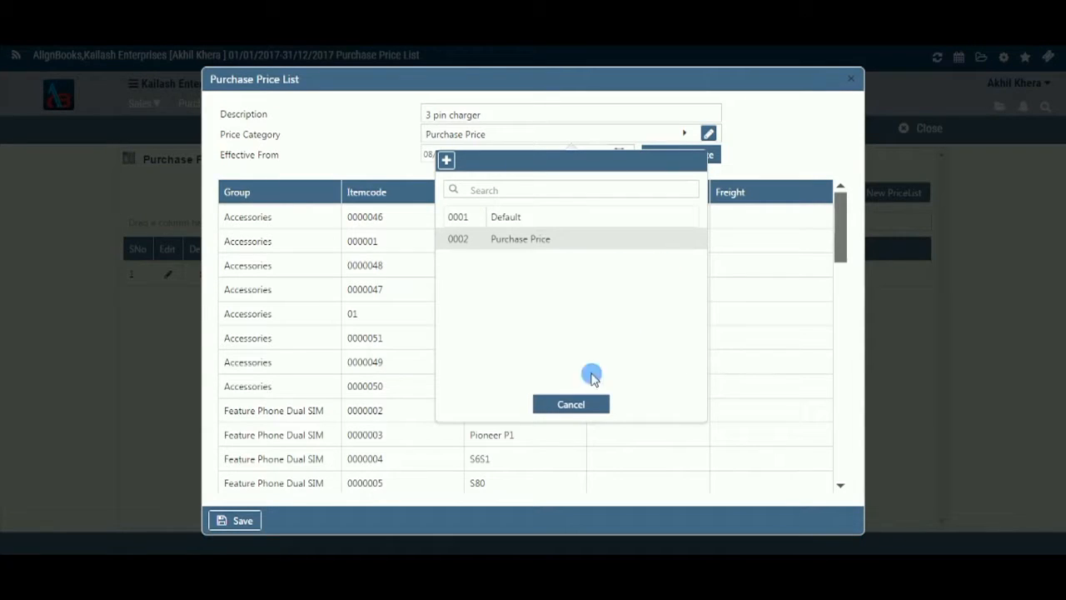
click(584, 407)
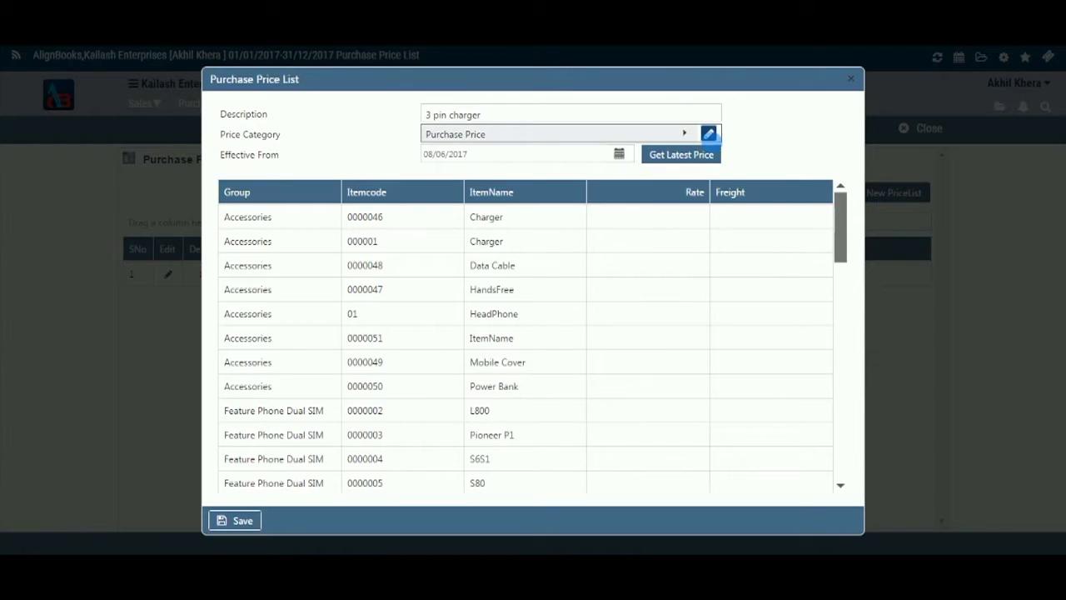
- View the edit form of the Purchase Price category and close it without making changes
click(708, 135)
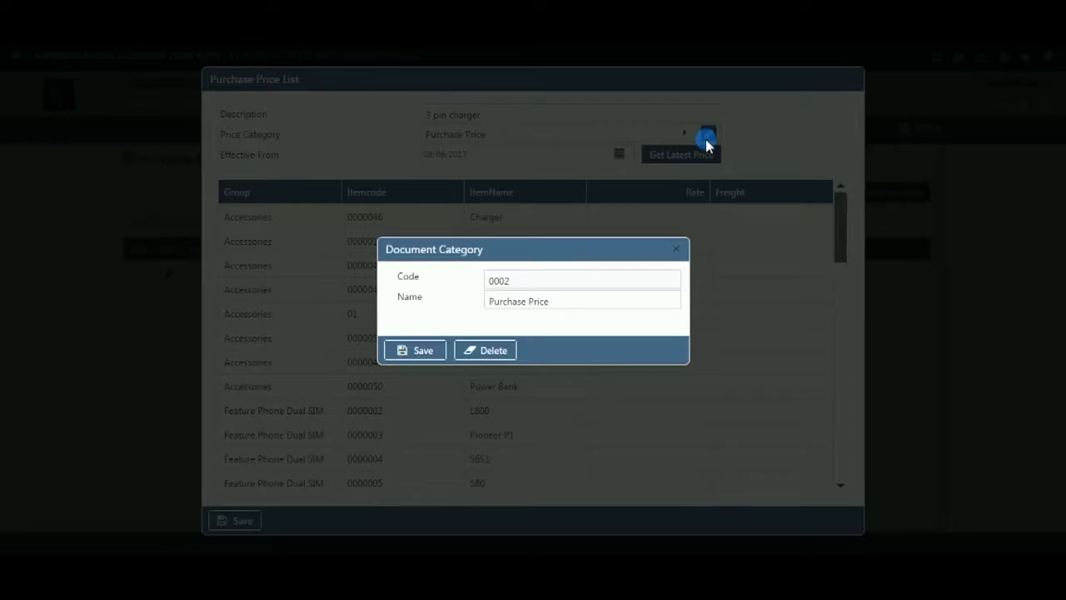
click(555, 300)
click(563, 303)
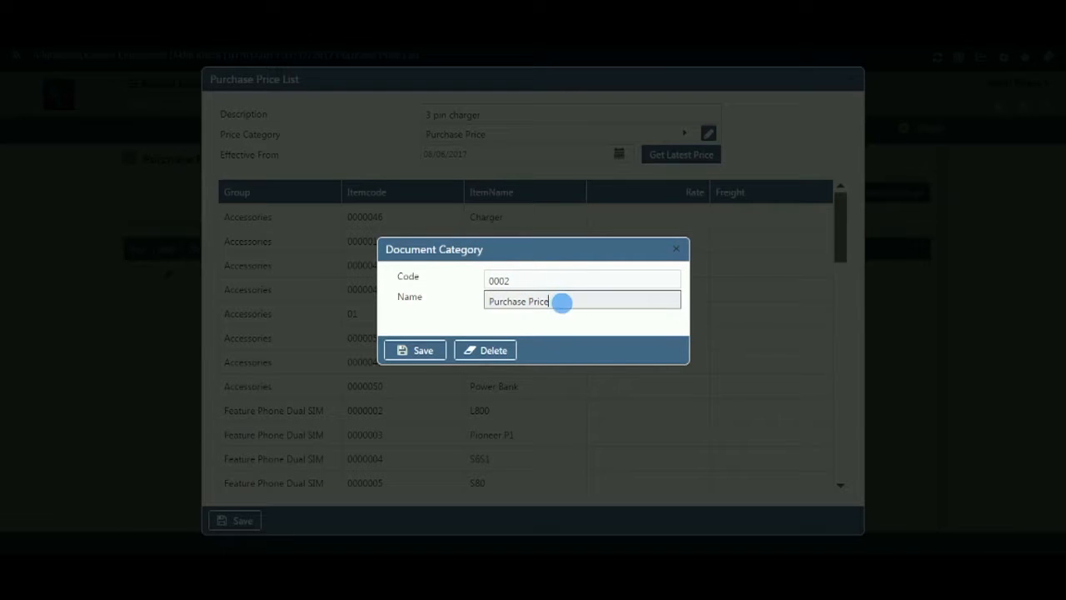
click(677, 249)
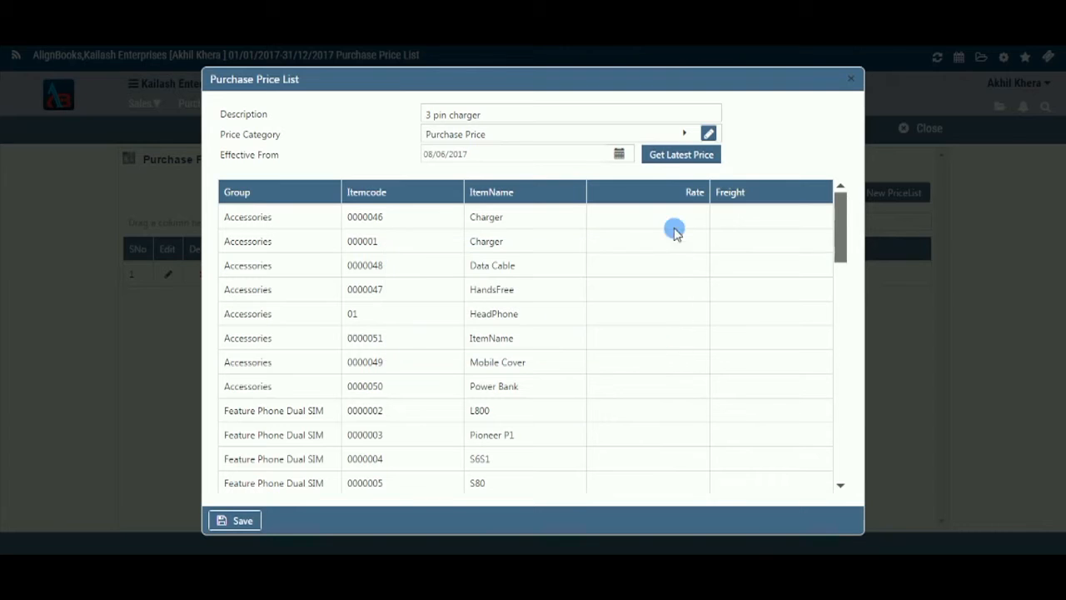
- Set the effective date to 09/06/2017 and load the latest prices for all items, accepting the override
click(619, 156)
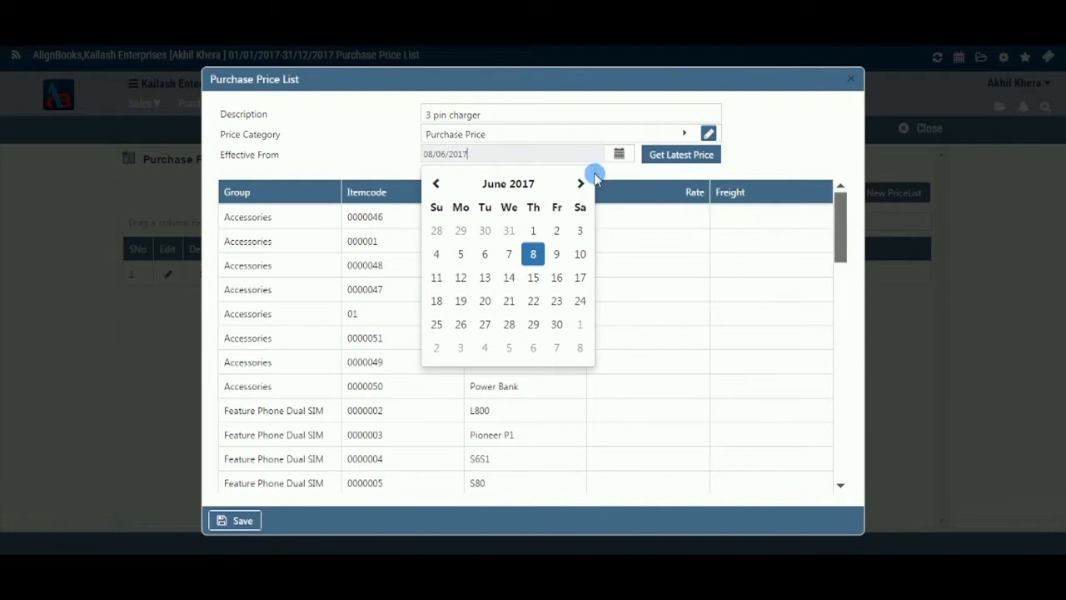
click(557, 254)
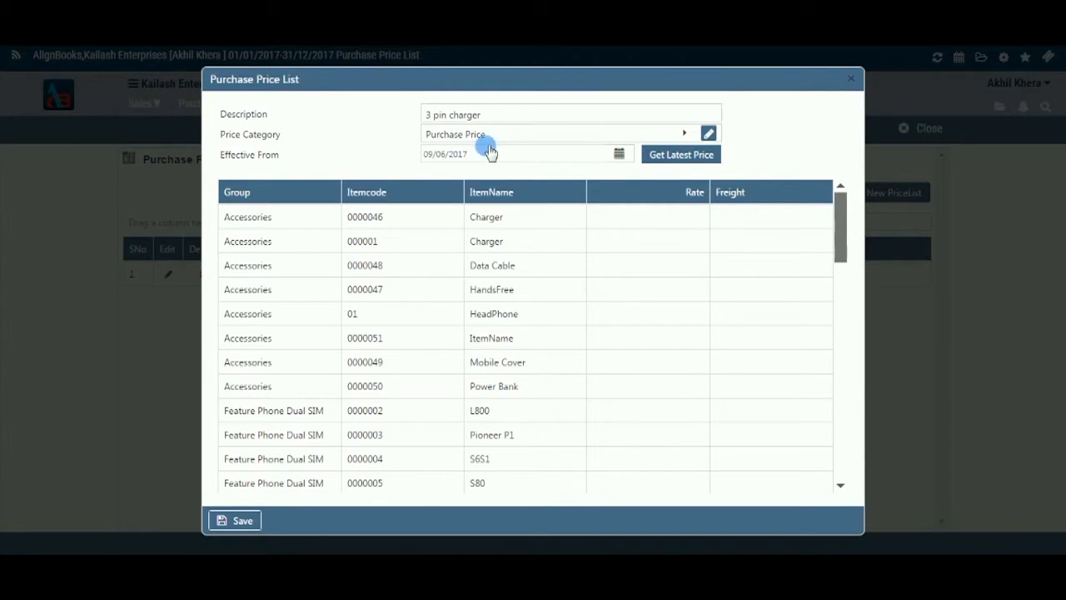
click(686, 158)
click(698, 160)
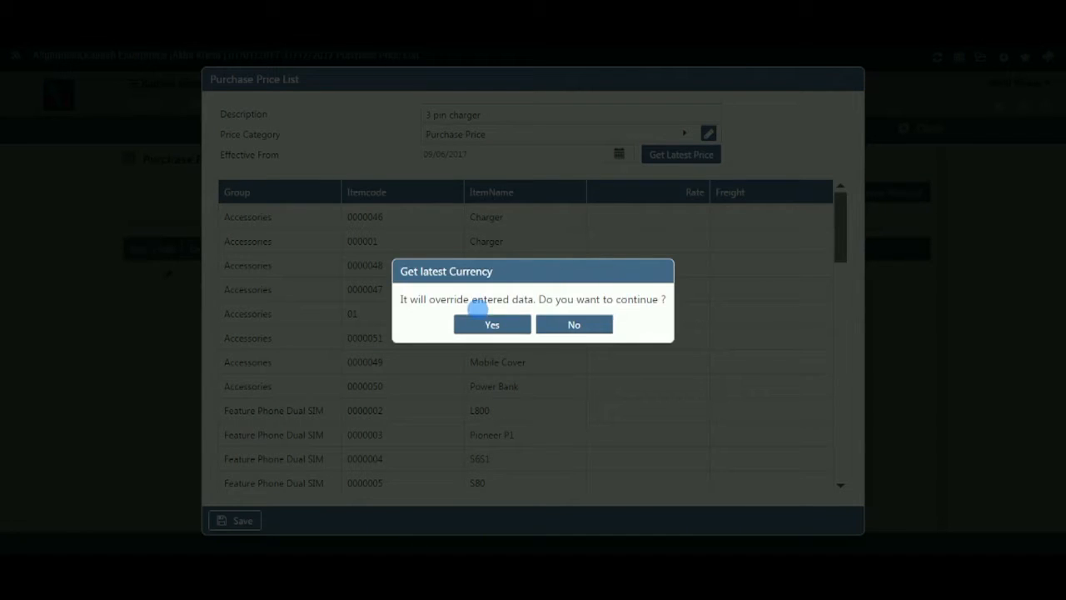
click(495, 324)
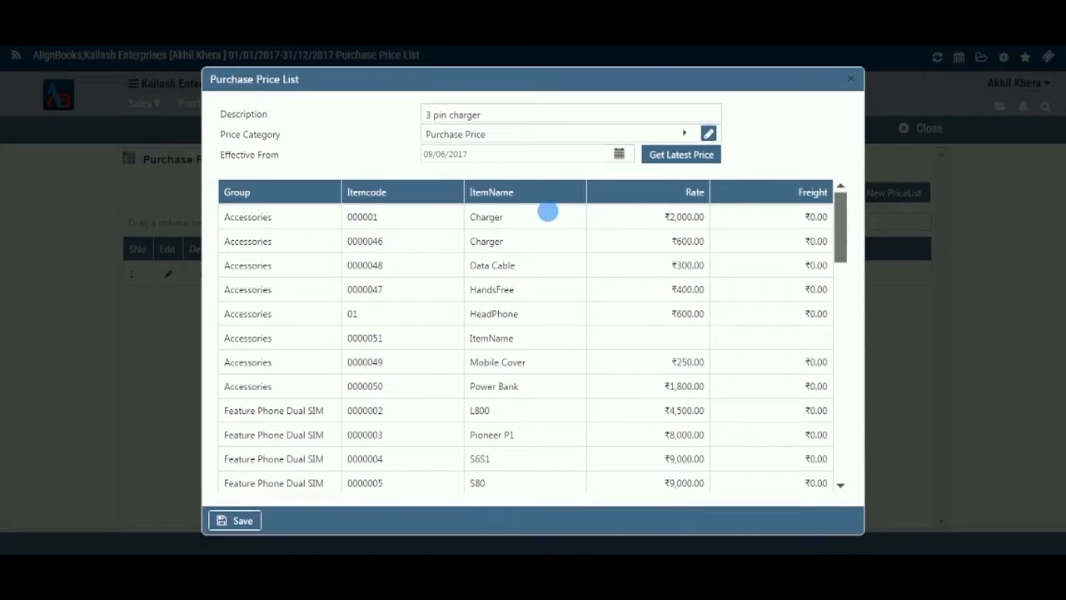
- Review the loaded rates, sort the item rows by Group, ItemName and finally Rate, and save the price list
drag(839, 234, 840, 204)
drag(838, 261, 839, 282)
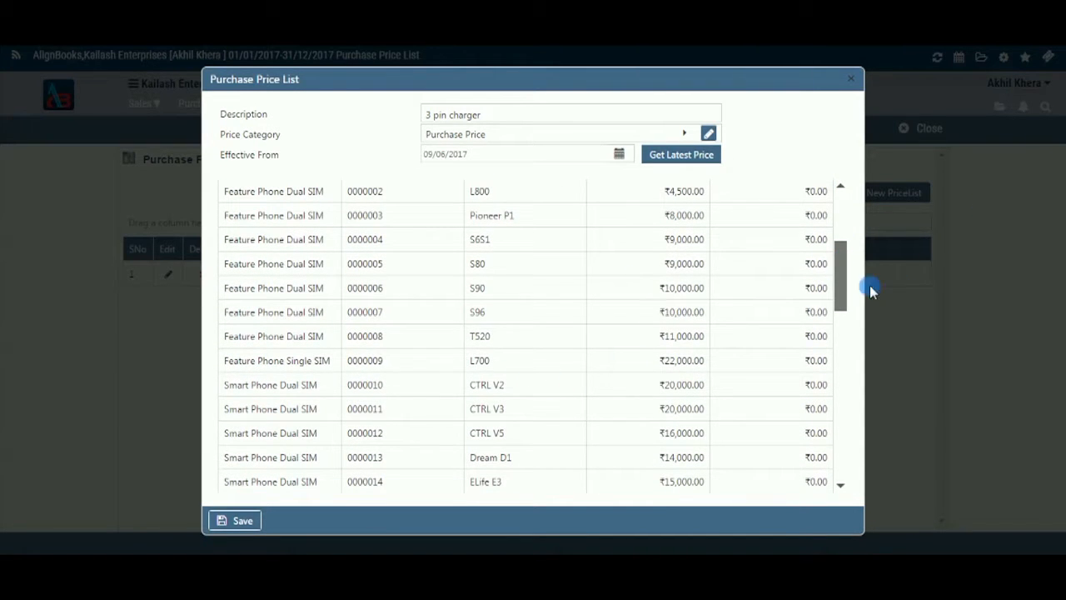
drag(838, 288, 843, 213)
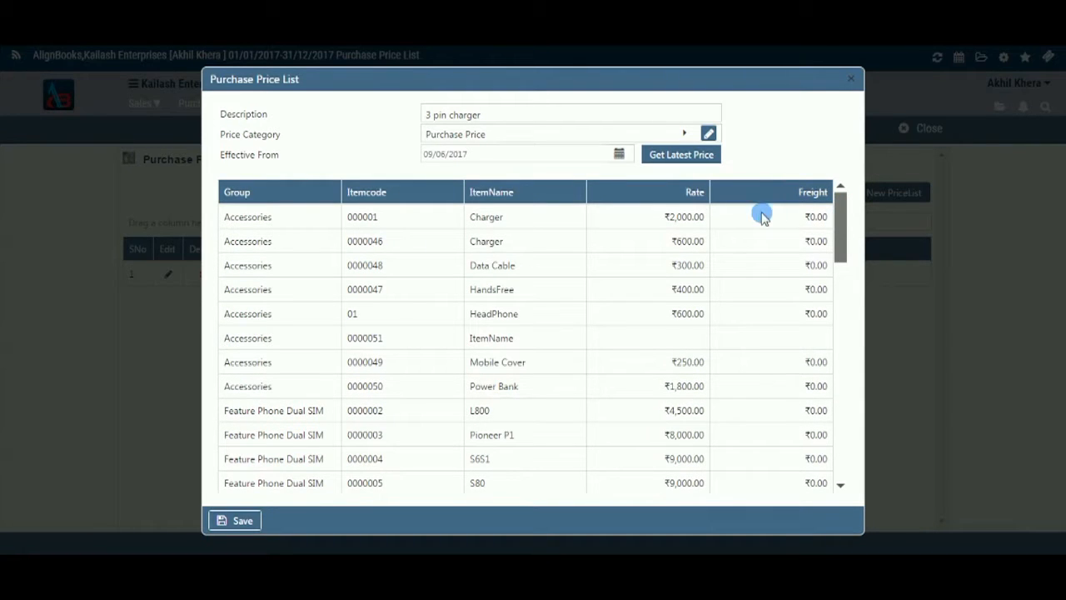
click(299, 197)
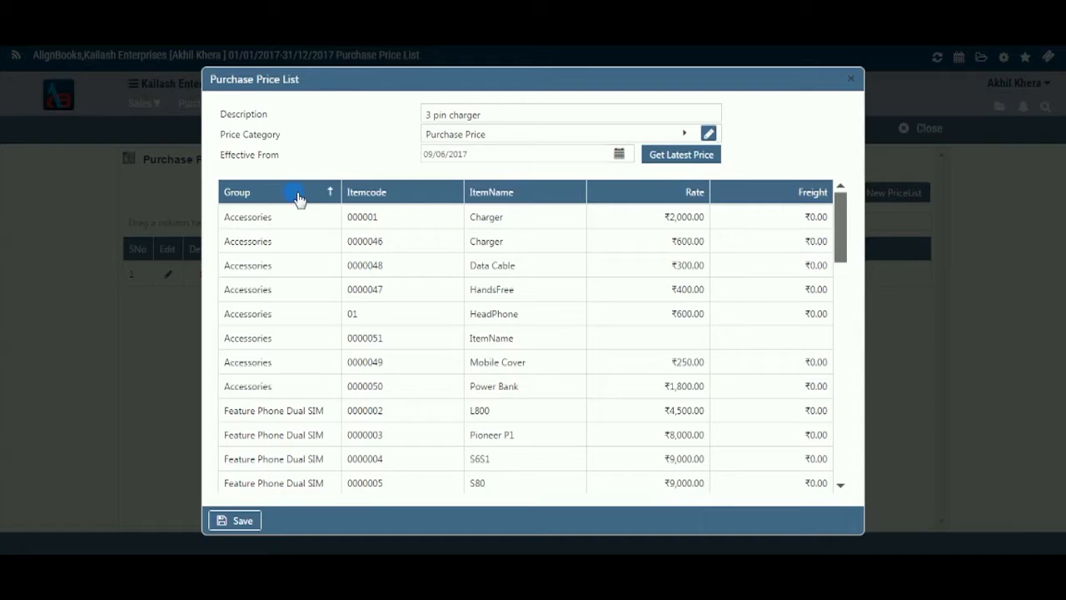
click(543, 194)
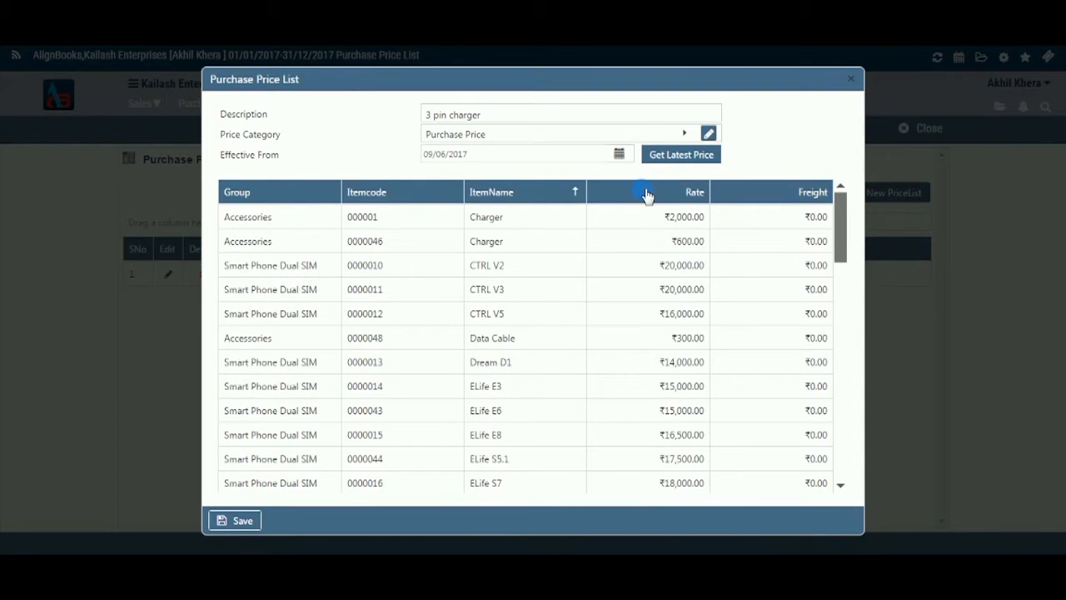
click(647, 193)
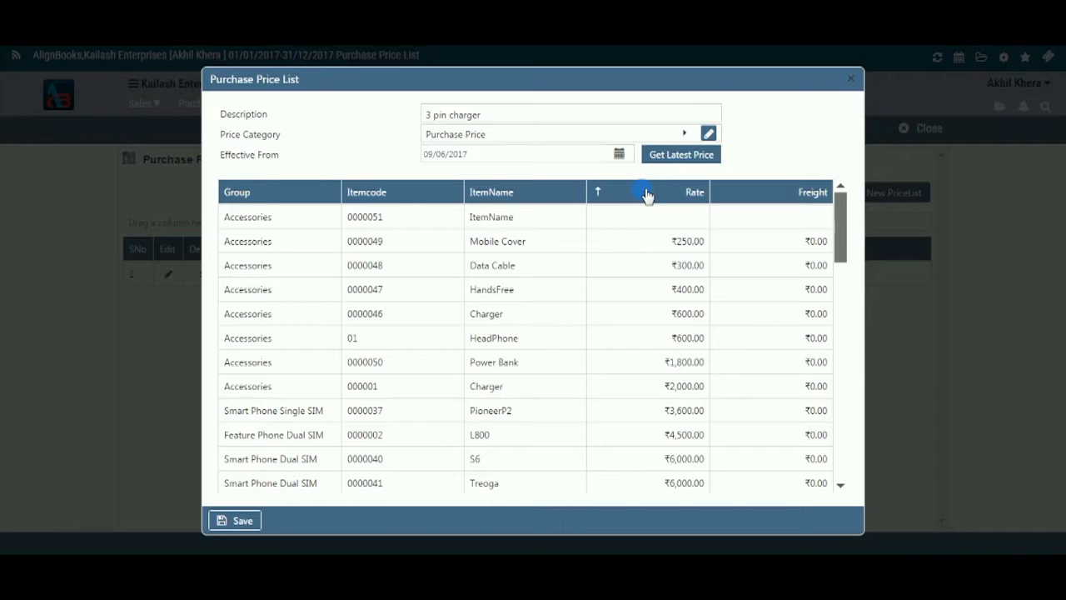
click(243, 521)
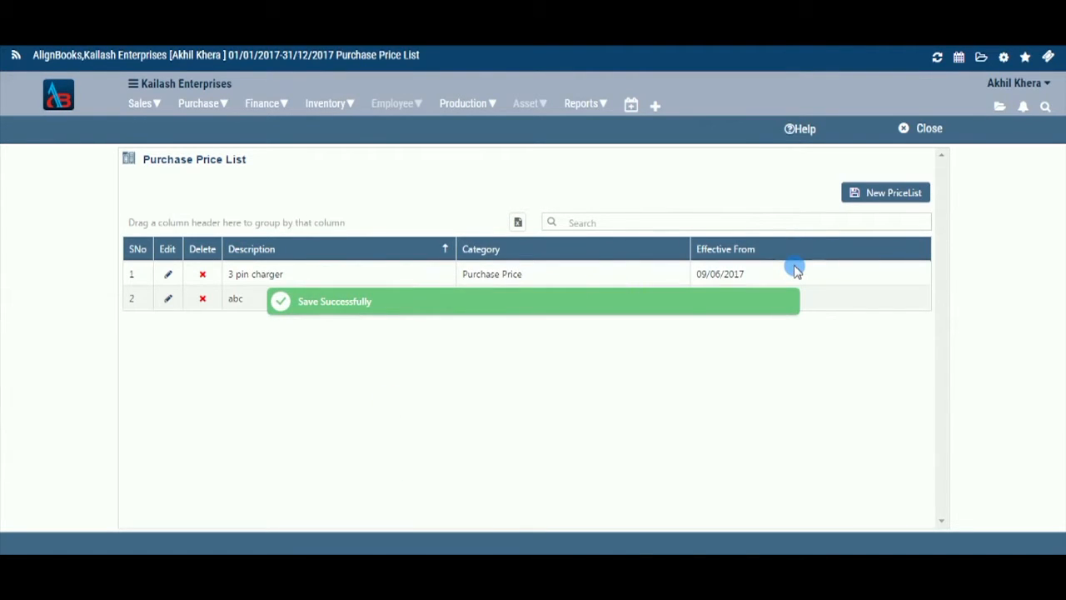
- Review the saved 3 pin charger price list and its category choices without changes, and view its delete confirmation but decline it
click(168, 275)
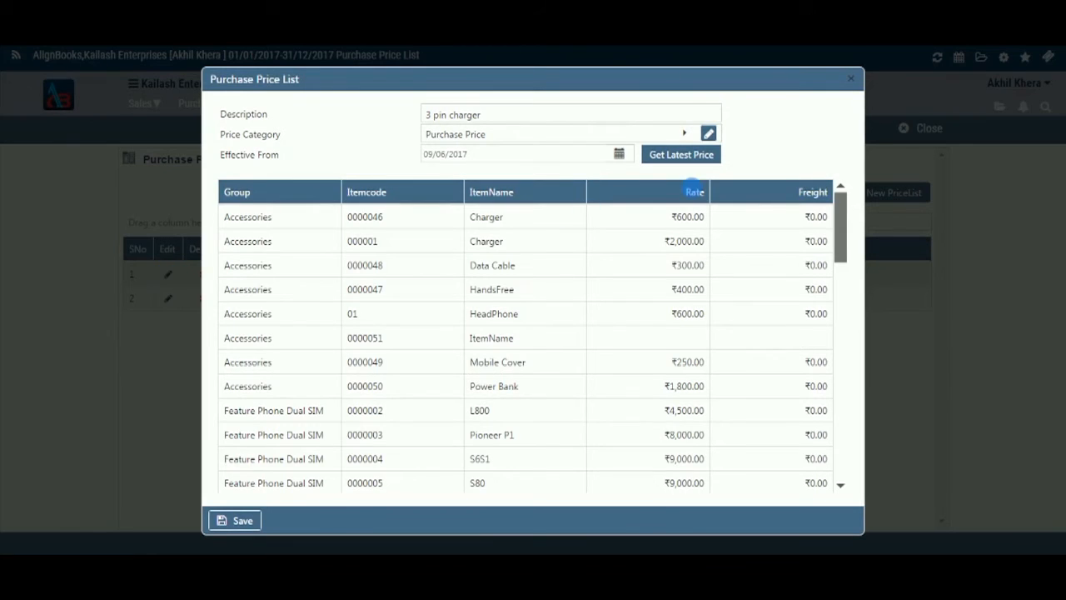
drag(841, 227, 837, 204)
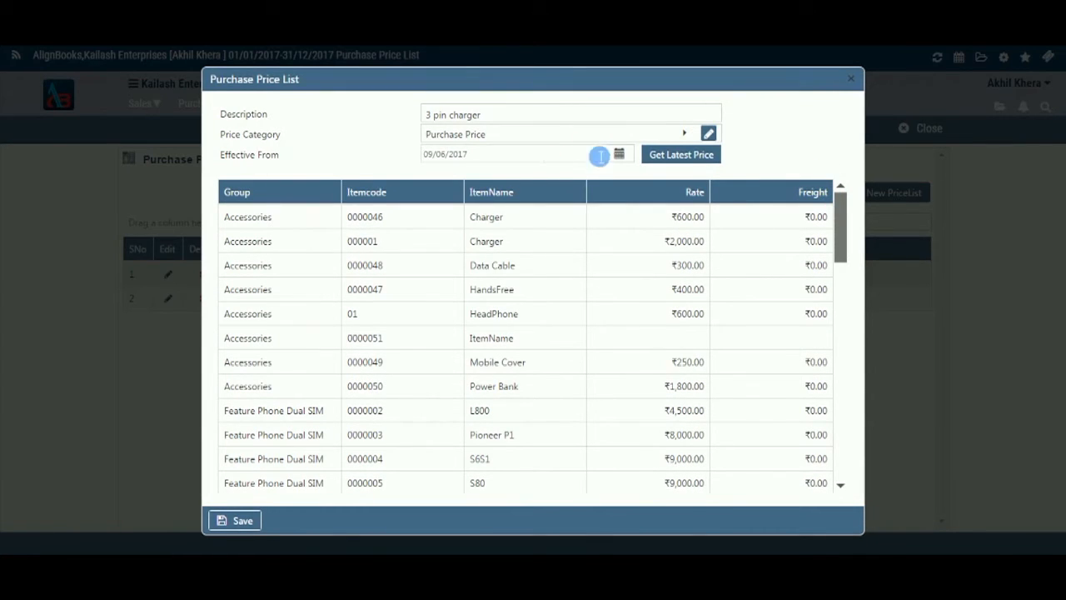
click(691, 134)
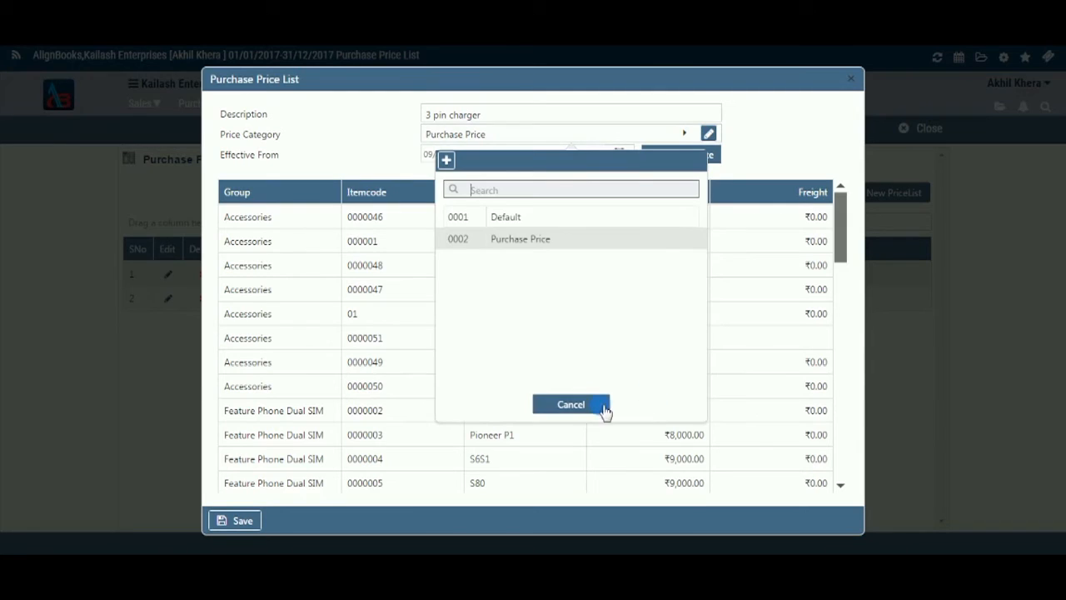
click(603, 407)
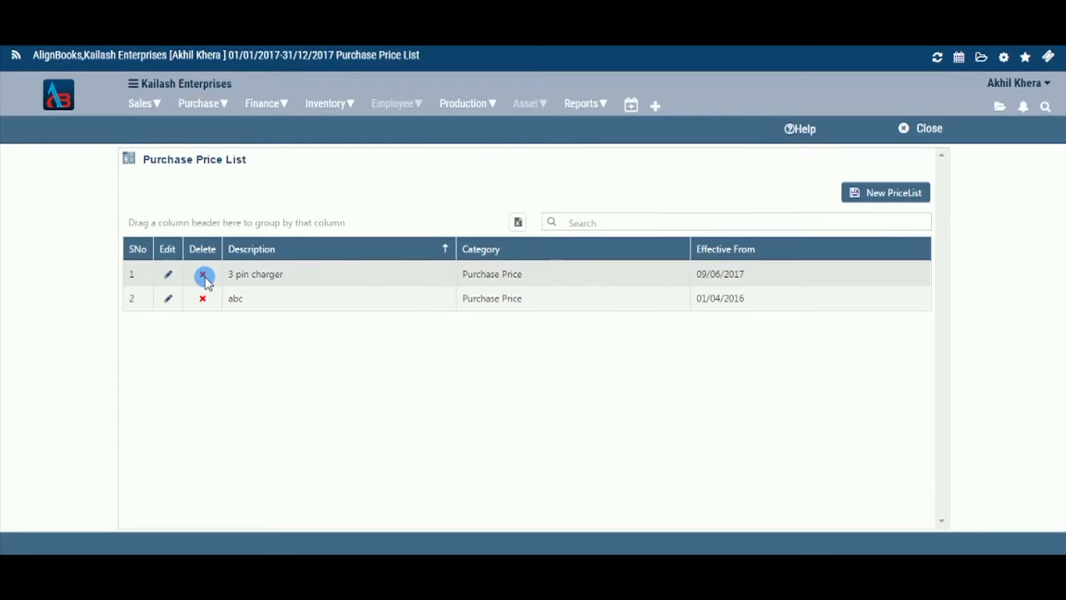
click(203, 276)
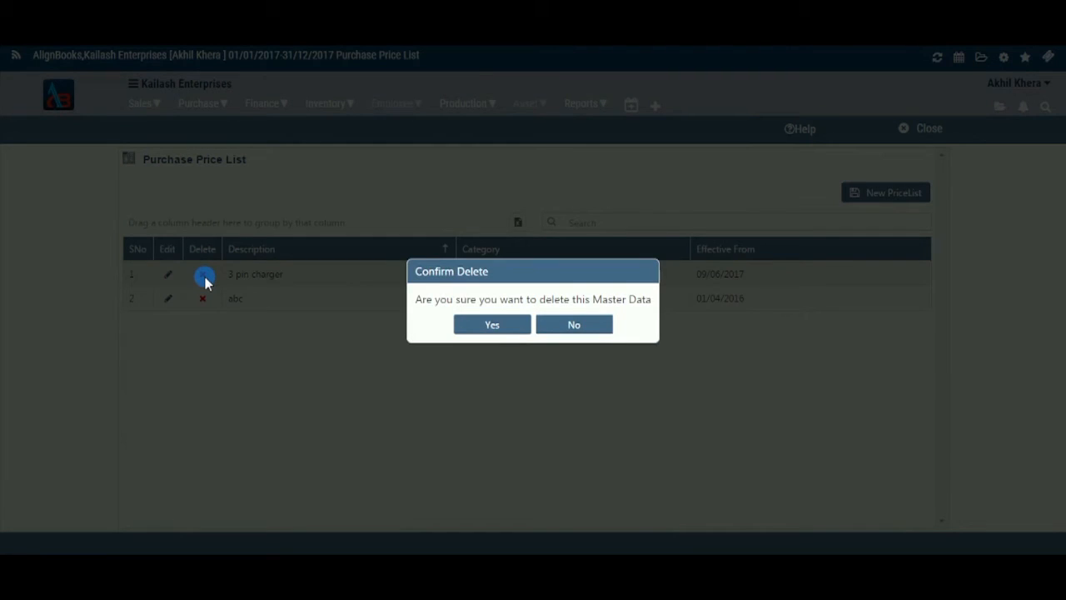
click(583, 327)
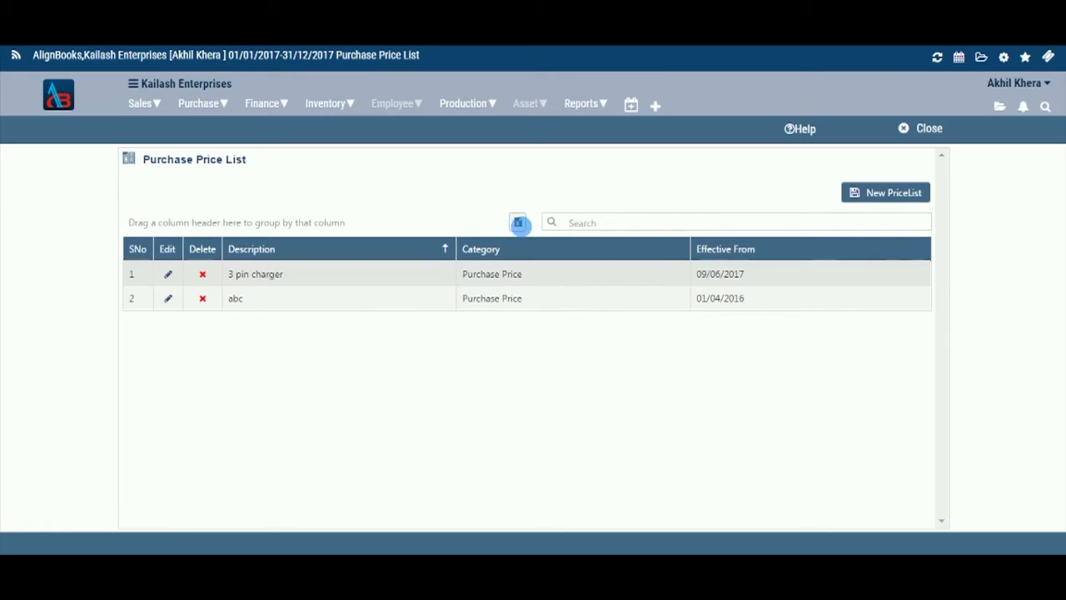
- Export the overview of purchase price lists to an Excel file
click(519, 225)
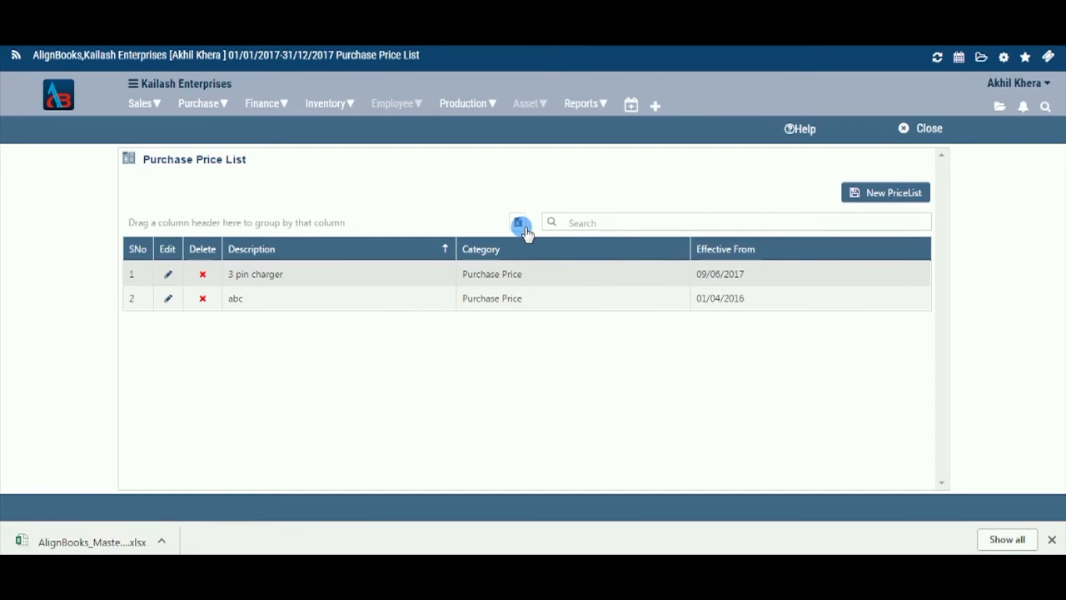
- Search the purchase price lists for "3 pin" and clear the search text
click(571, 224)
text(3)
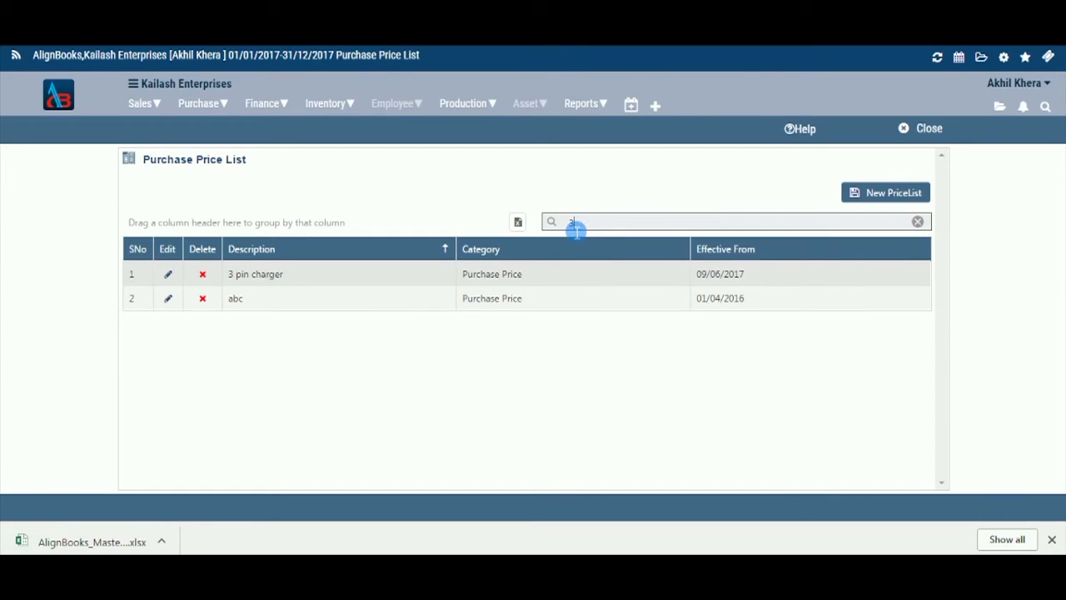
text( pin)
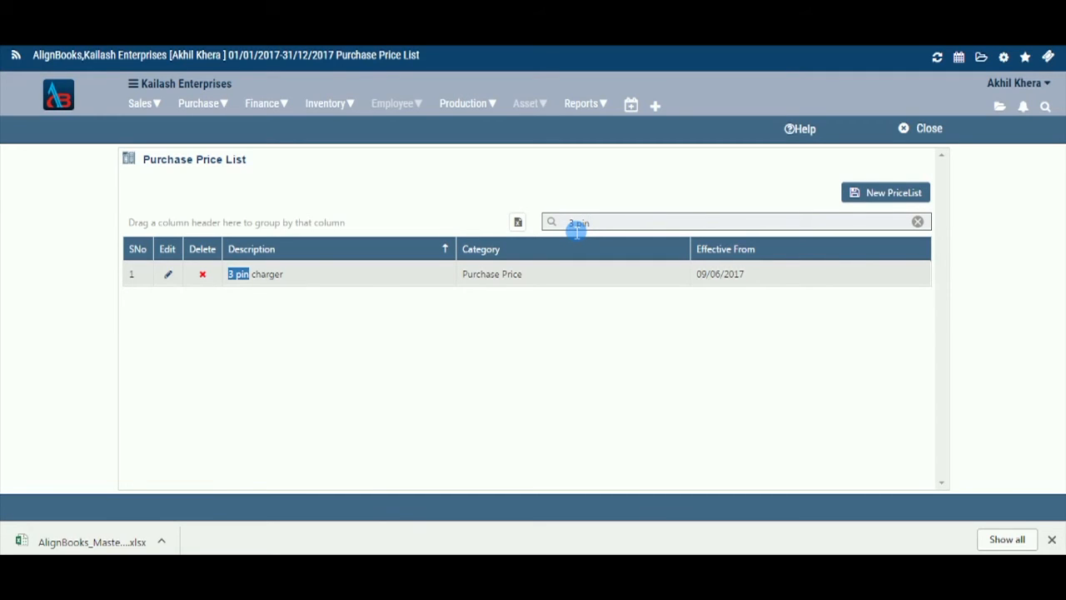
key(BackSpace)
key(BackSpace)
key(BackSpace)
key(BackSpace)
key(BackSpace)
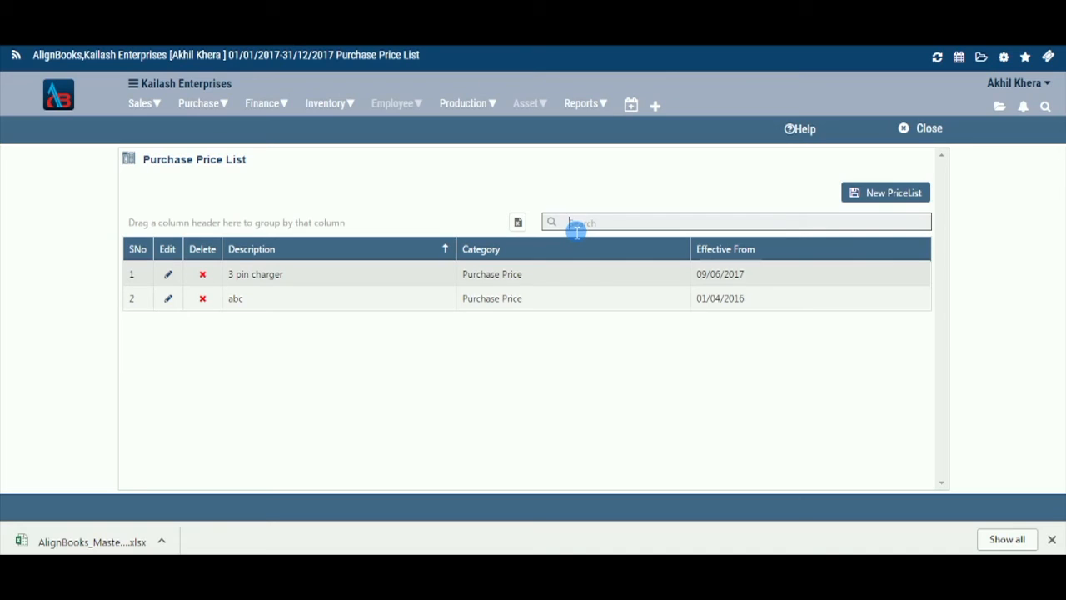
- Close the Purchase Price List page and return to the main dashboard
click(909, 133)
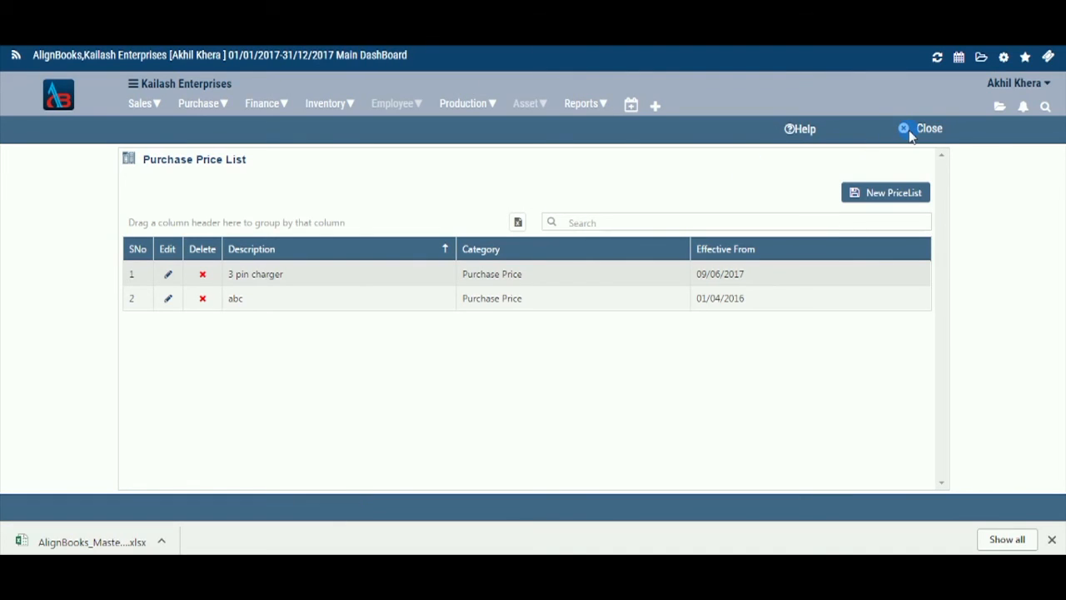
click(910, 134)
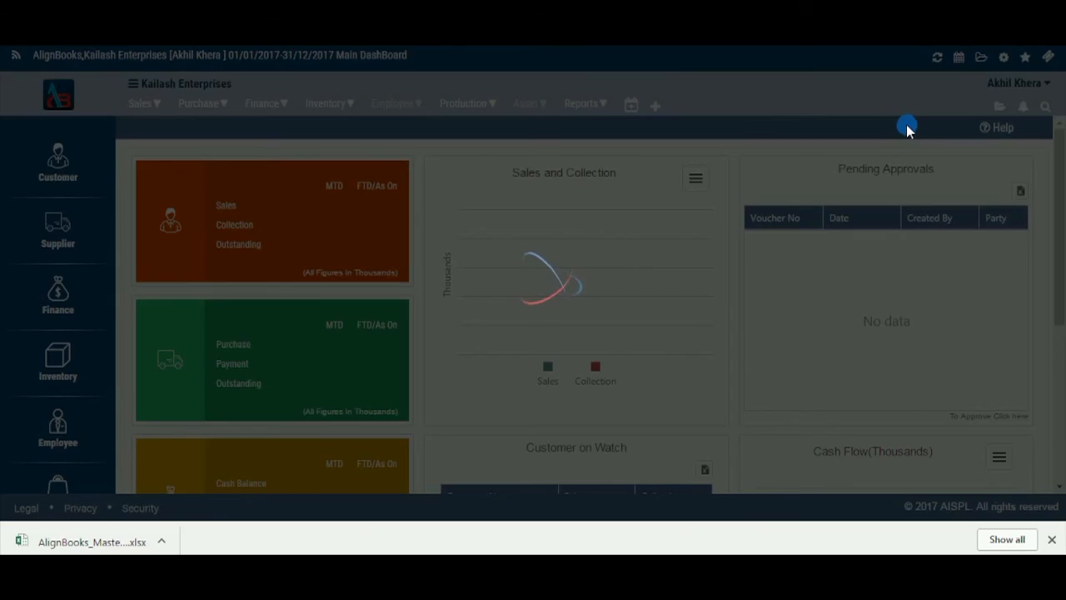